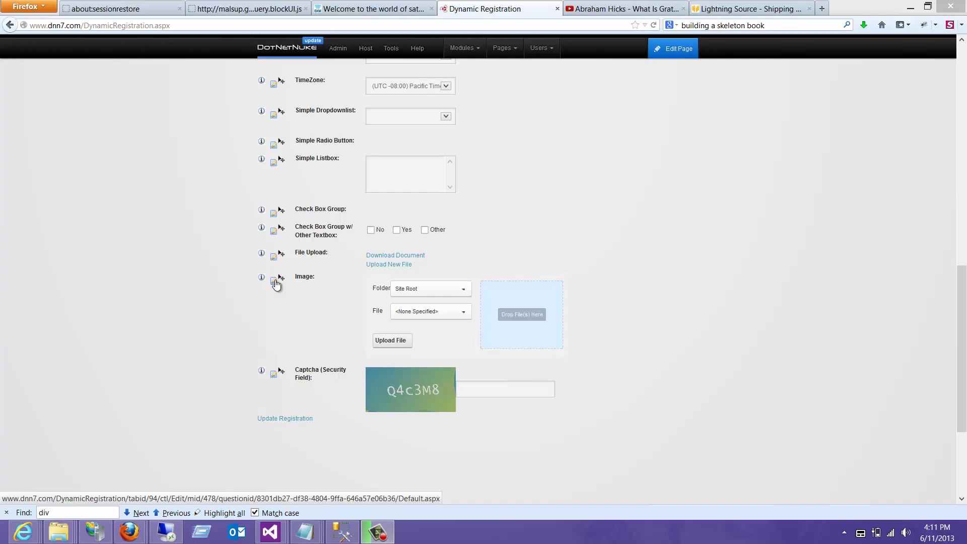
- Open the Image field's Dynamic Question settings from the registration form
left_click(274, 280)
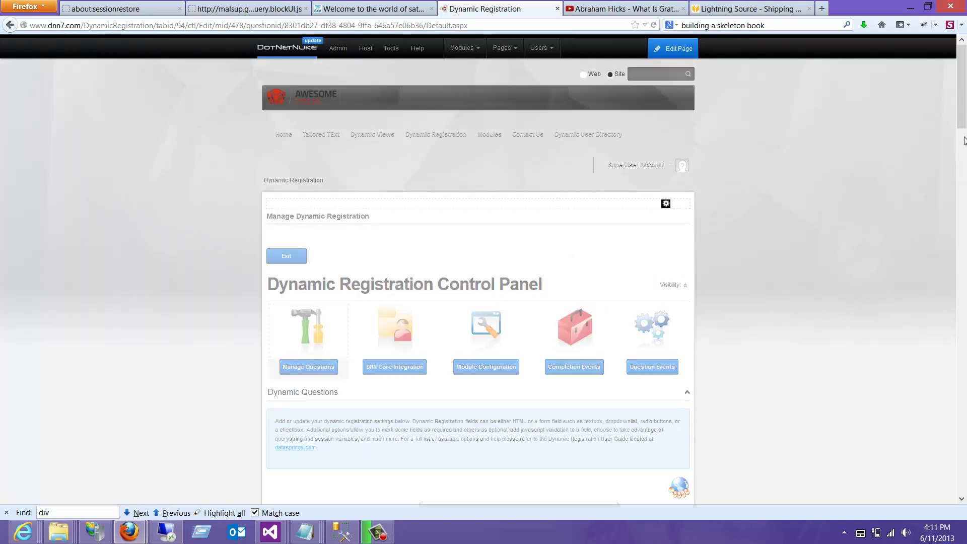
- Set the Image question to DNN File Upload (w/ Drag Drop), Use Personal Folder, FileID storage
scroll(963, 152, "down", 10)
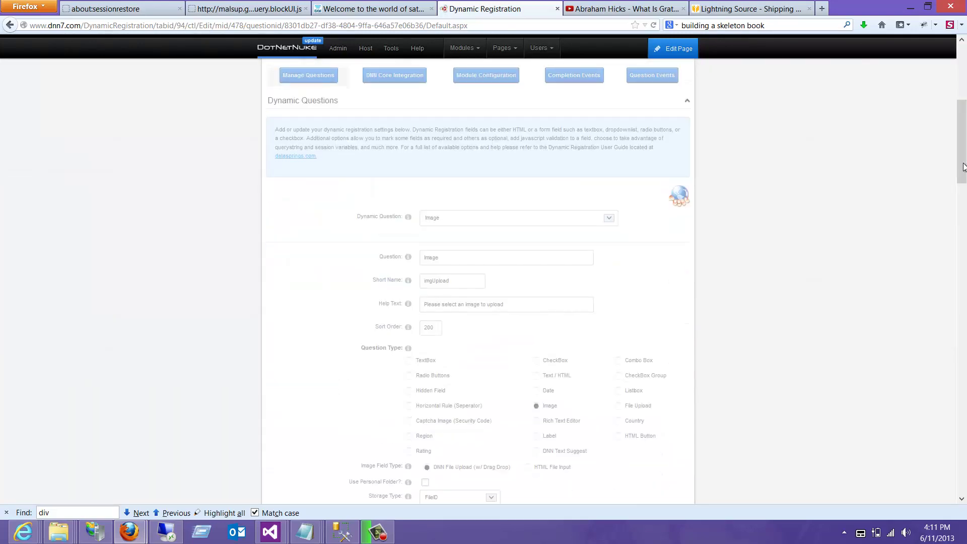
scroll(961, 184, "down", 2)
scroll(961, 184, "down", 2)
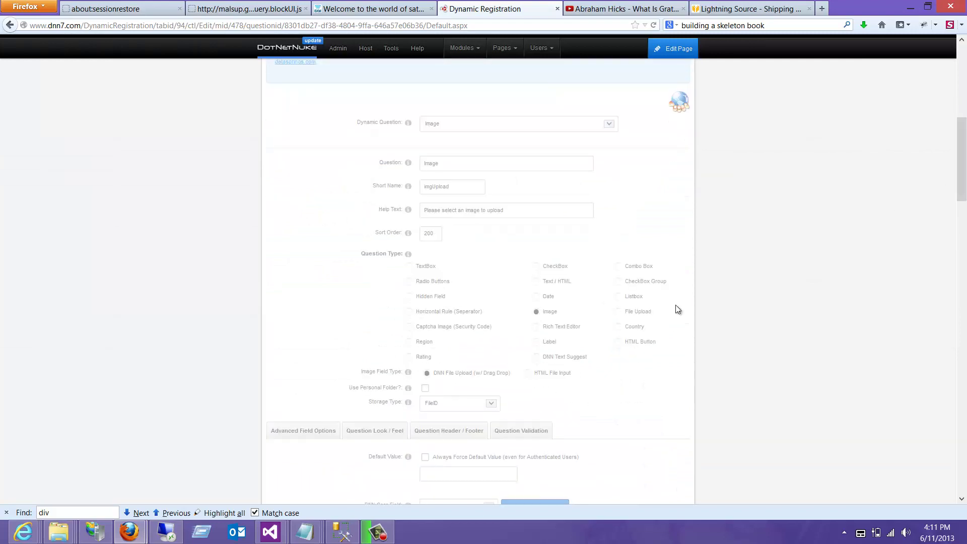
scroll(716, 406, "down", 2)
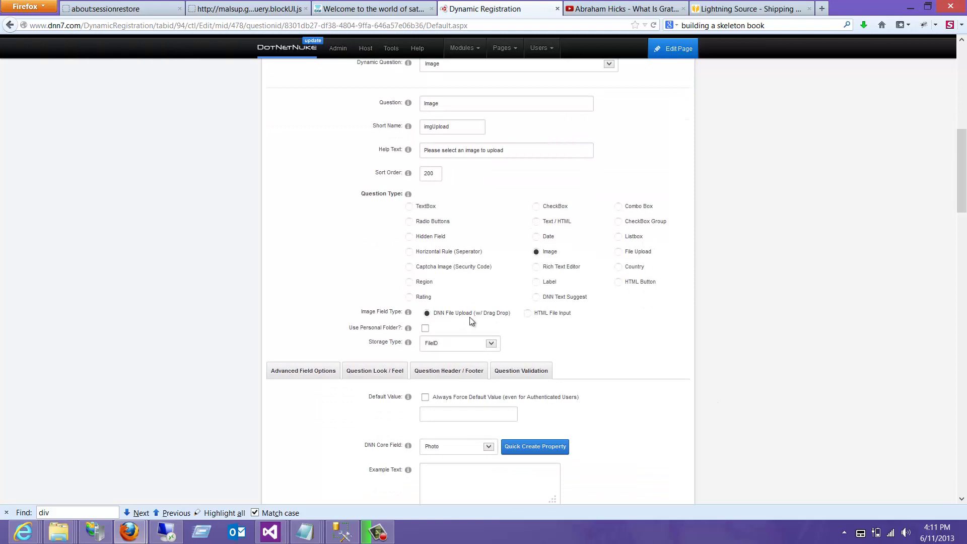
left_click(528, 315)
scroll(554, 370, "down", 1)
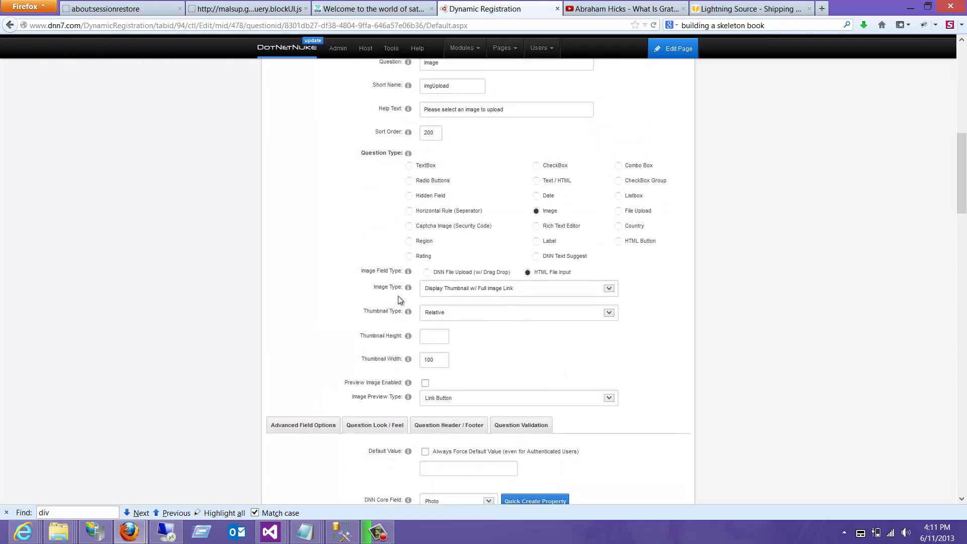
left_click(427, 272)
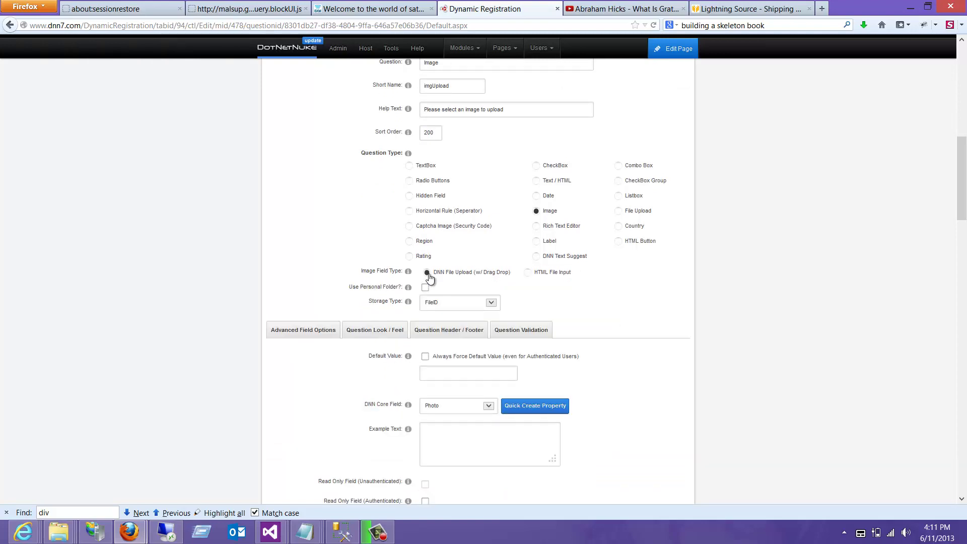
left_click(425, 287)
left_click(445, 304)
left_click(446, 304)
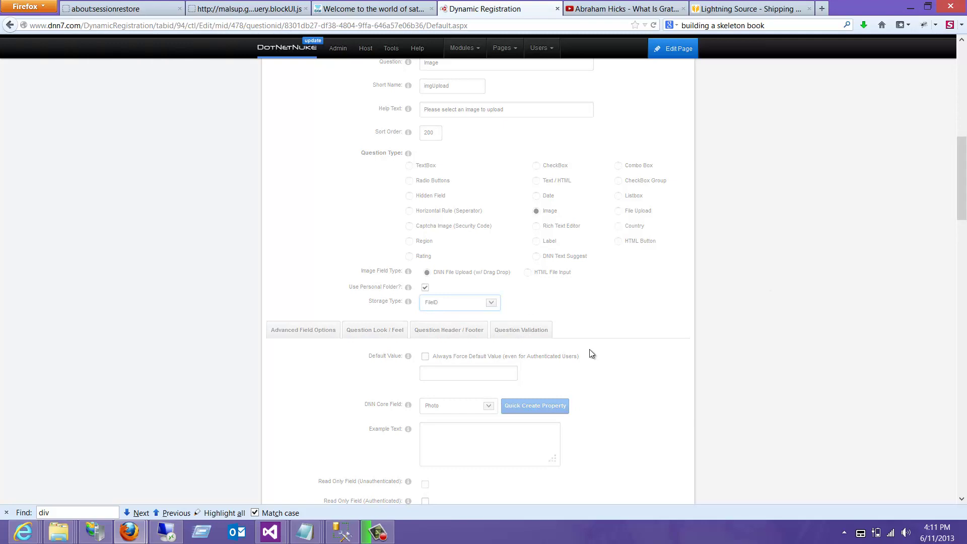
left_click_drag(961, 217, 963, 453)
- Save the Image question and refresh the registration page in Internet Explorer
left_click(653, 429)
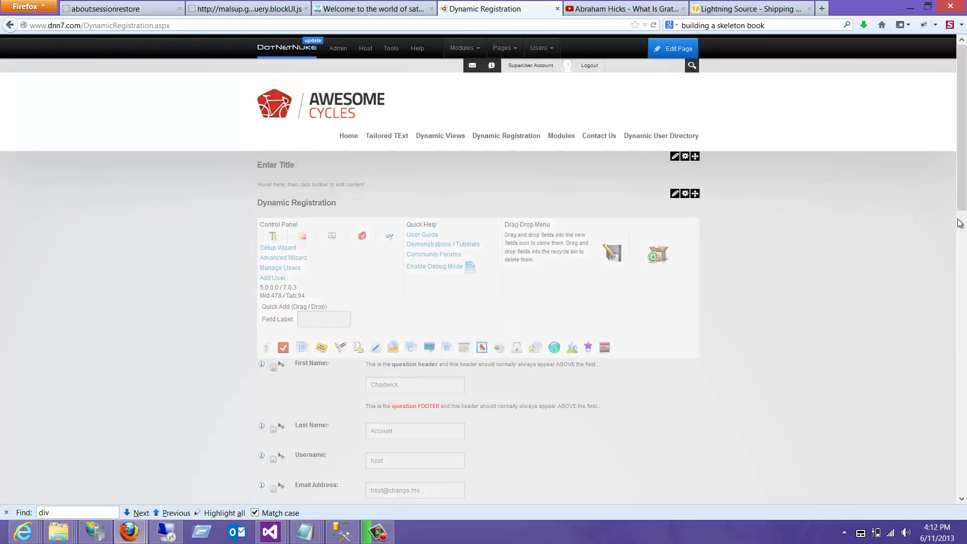
scroll(960, 223, "down", 10)
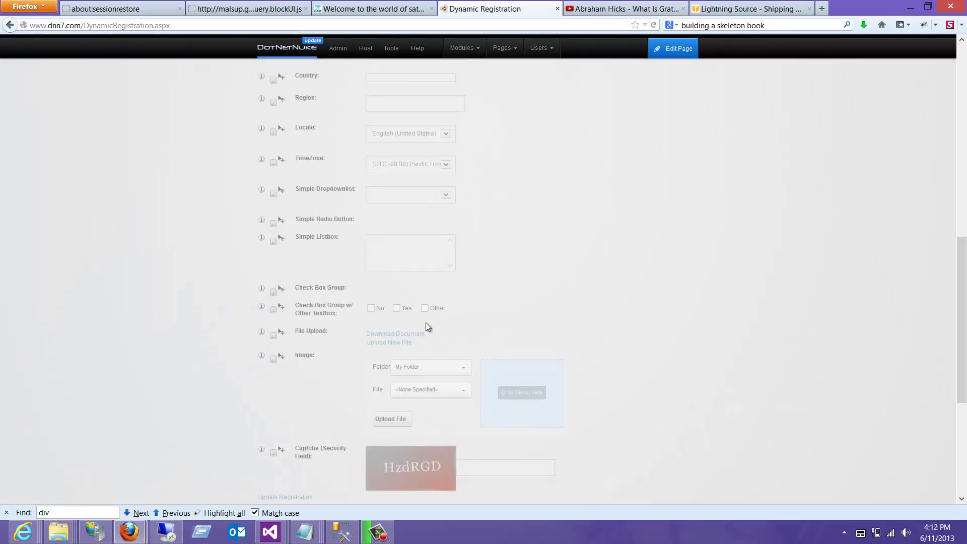
left_click(23, 536)
left_click(70, 465)
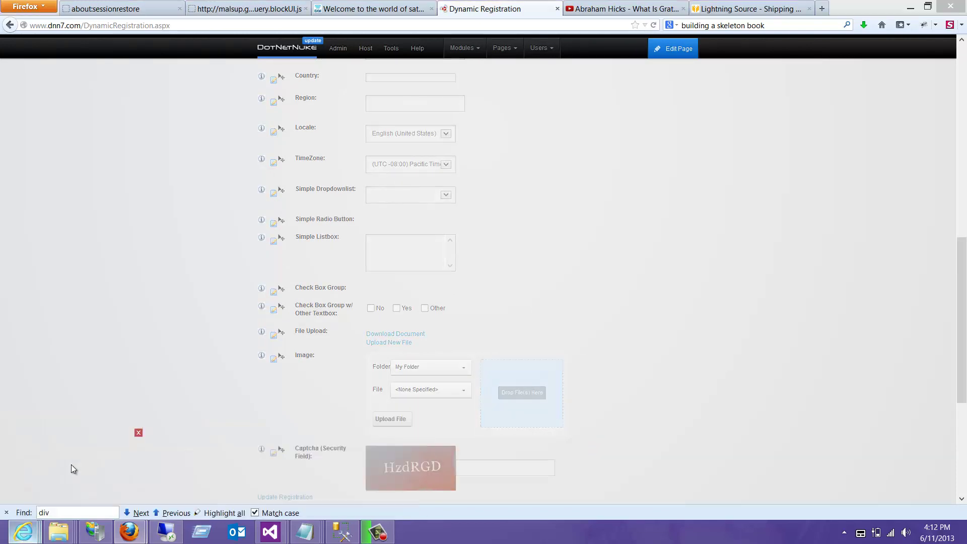
key("F5")
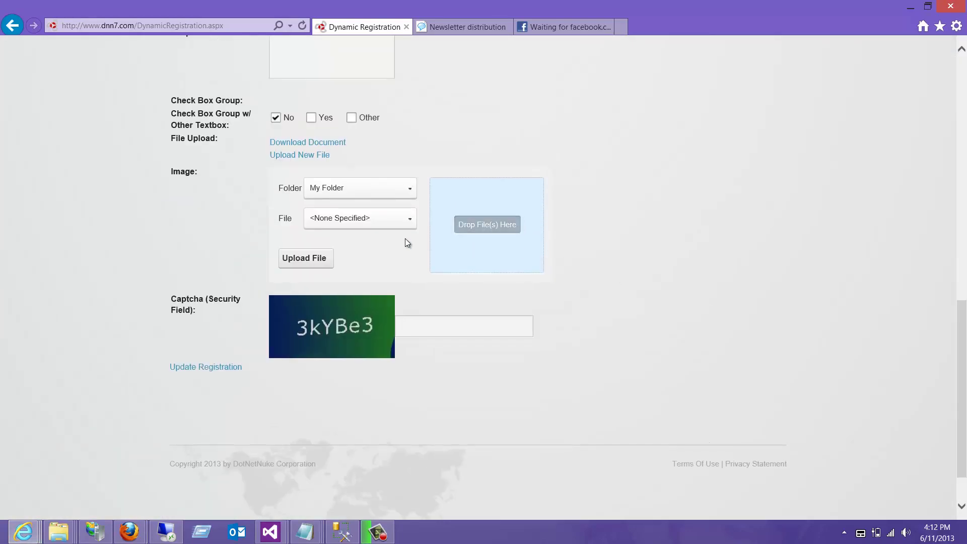
- Upload kitten_lion_mirror.jpg from the DynamicUserDirectory folder and submit the registration
right_click(62, 526)
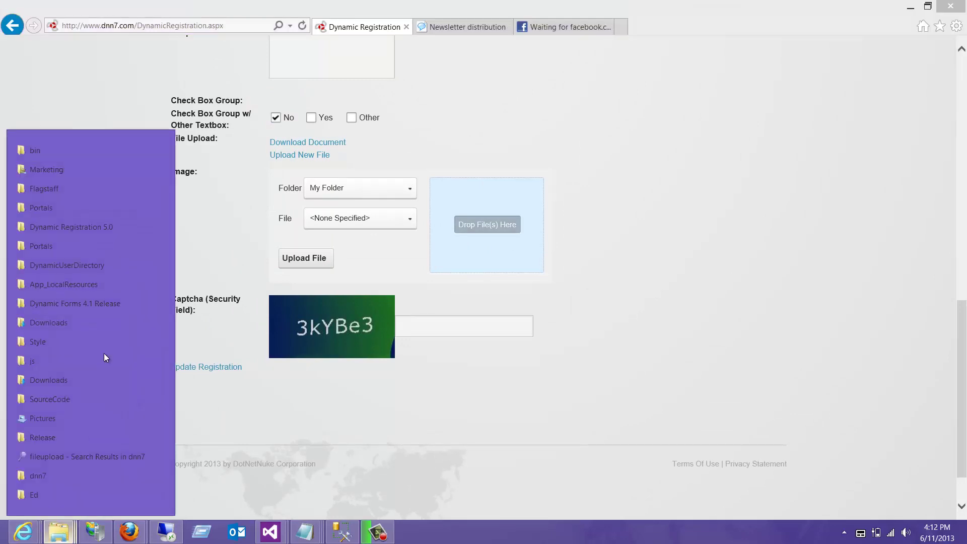
left_click(95, 267)
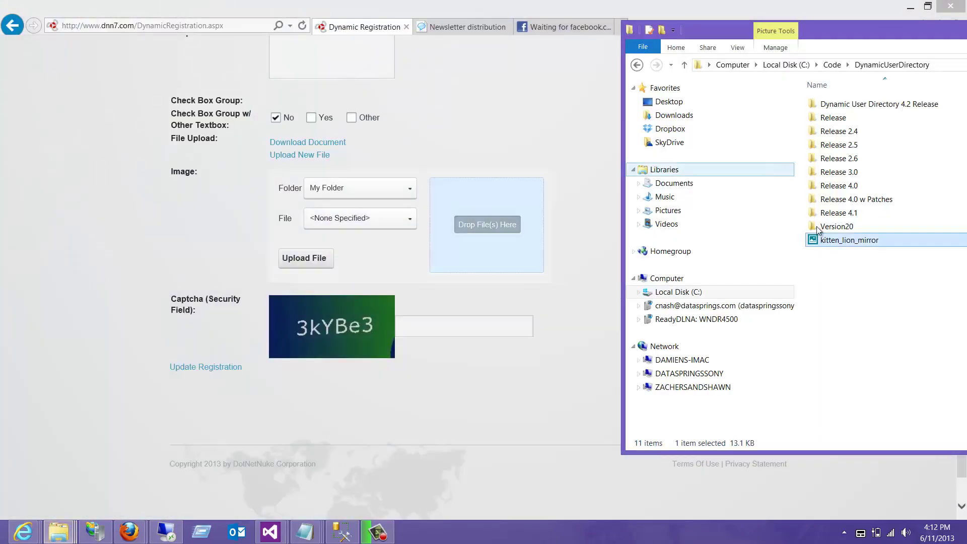
left_click_drag(714, 231, 482, 231)
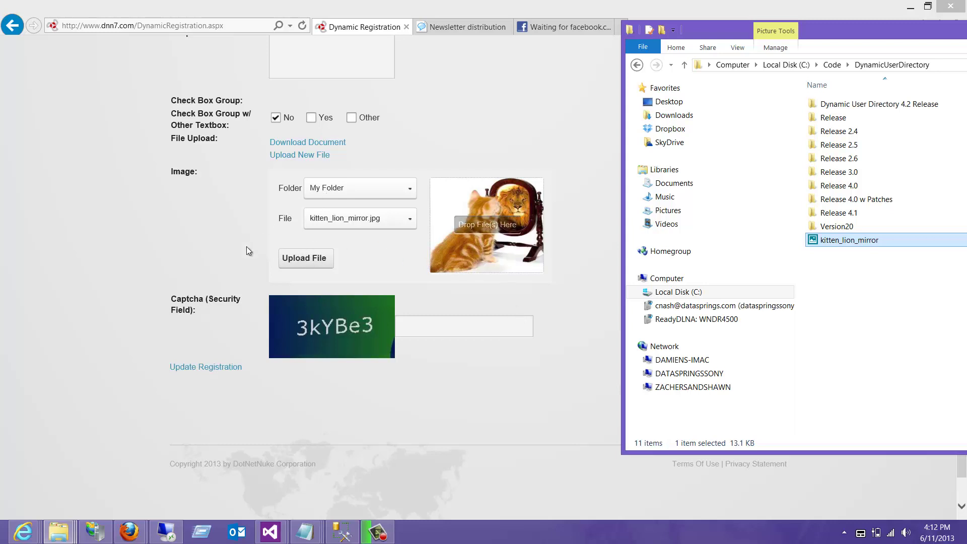
left_click(193, 367)
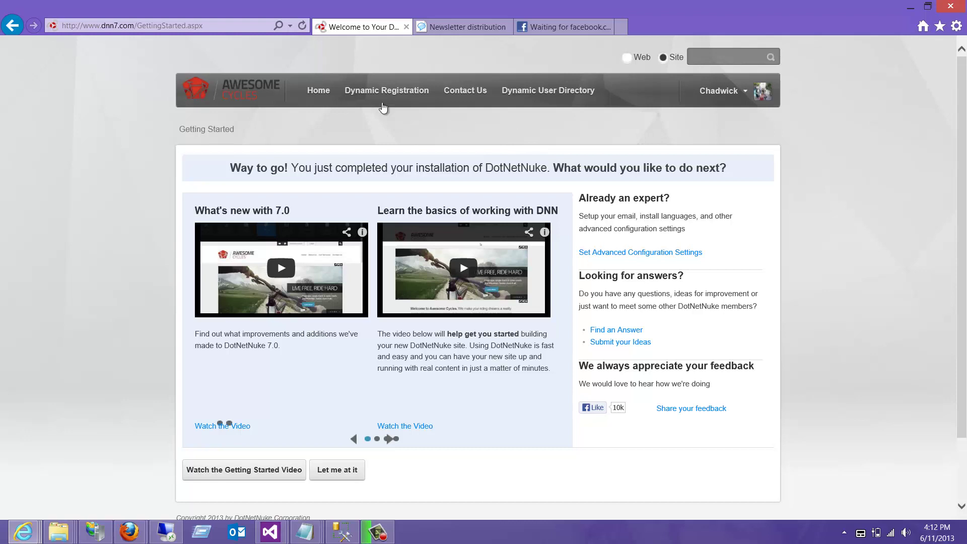
- Return to the Firefox Dynamic Registration page and scroll to its top
left_click(324, 95)
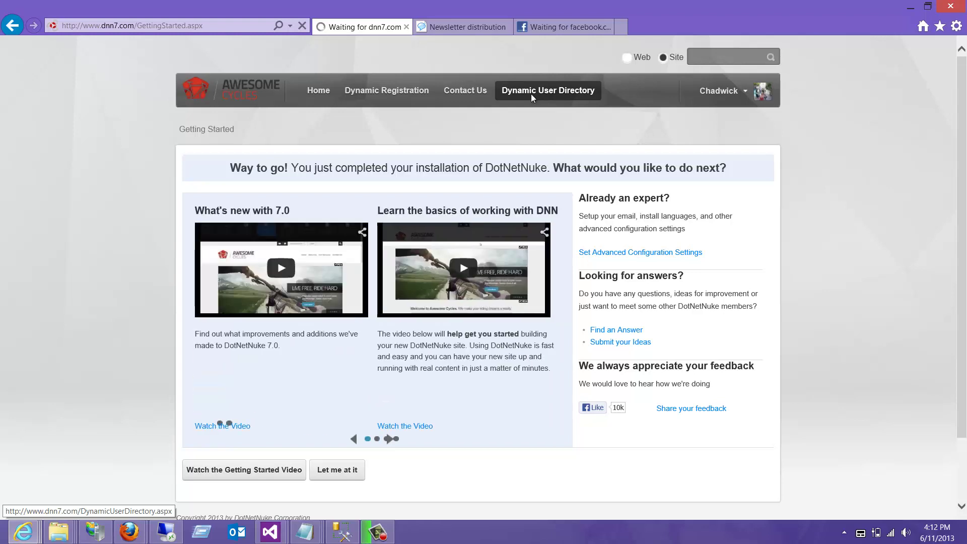
key("alt")
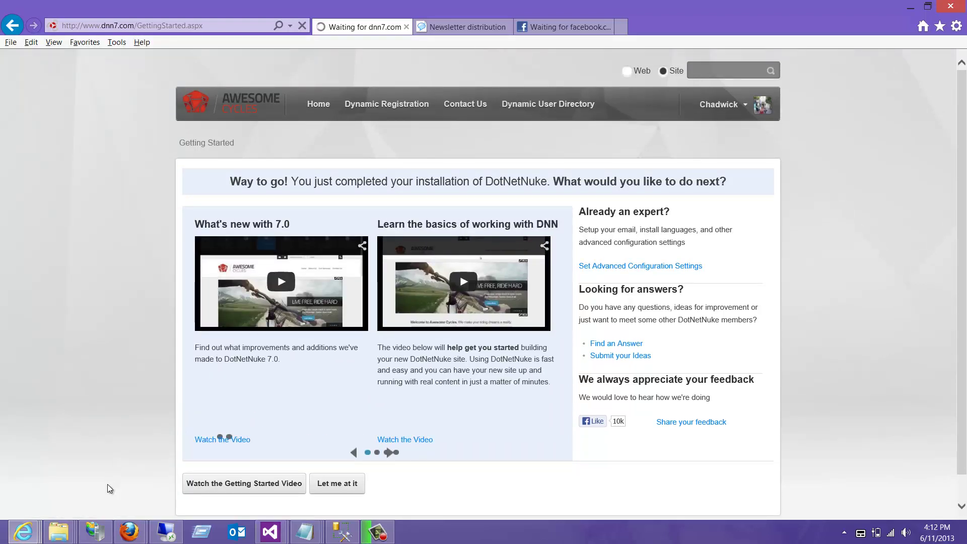
left_click(129, 532)
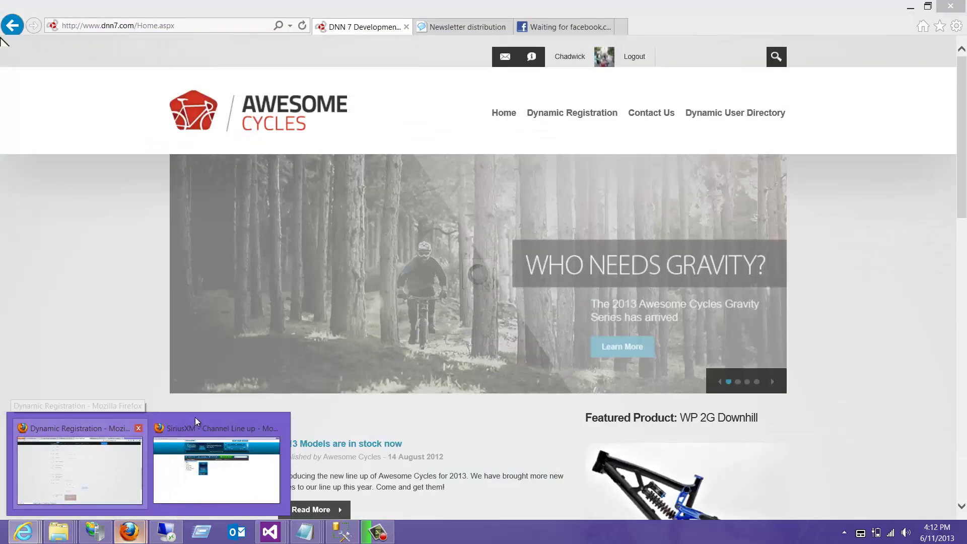
left_click(118, 463)
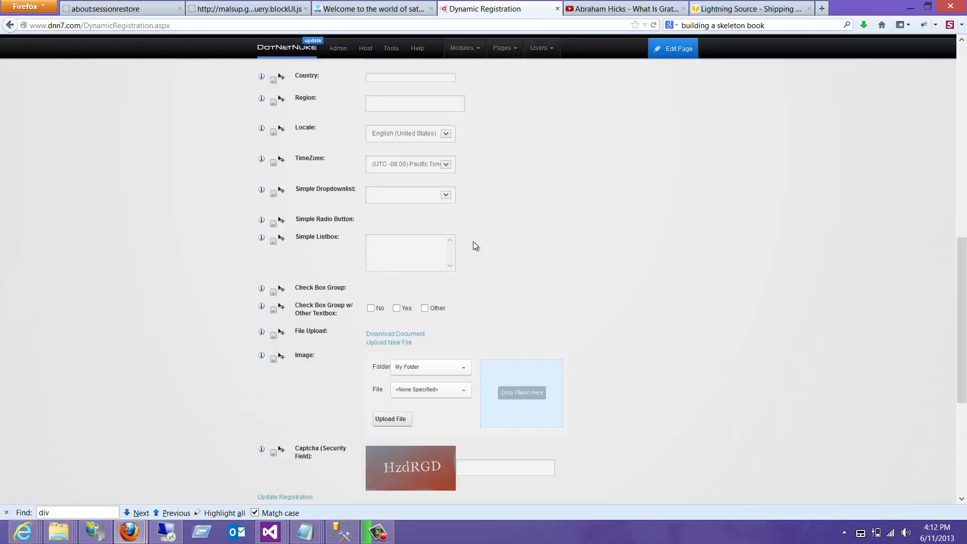
scroll(600, 151, "up", 15)
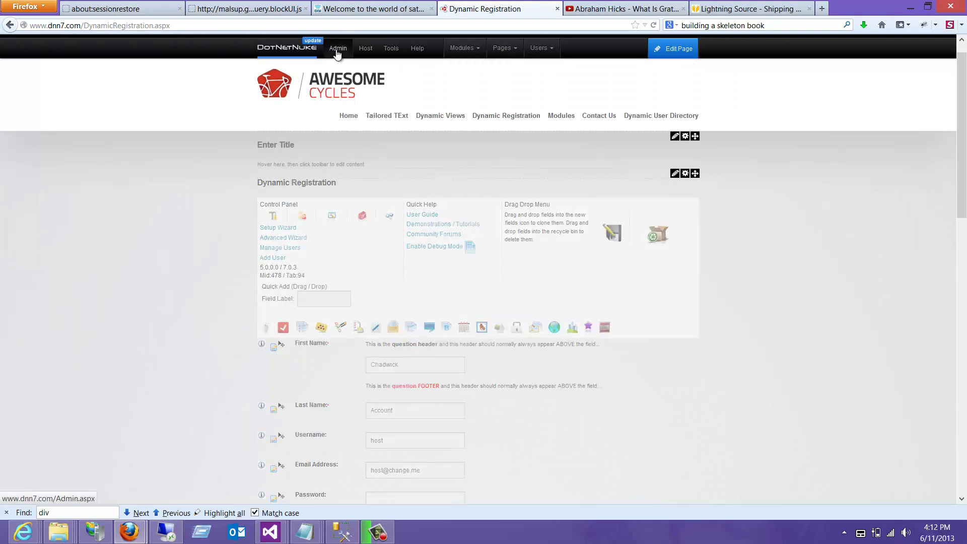
- In Admin > User Accounts, confirm the new user's photo is kitten_lion_mirror.jpg
mouse_move(338, 48)
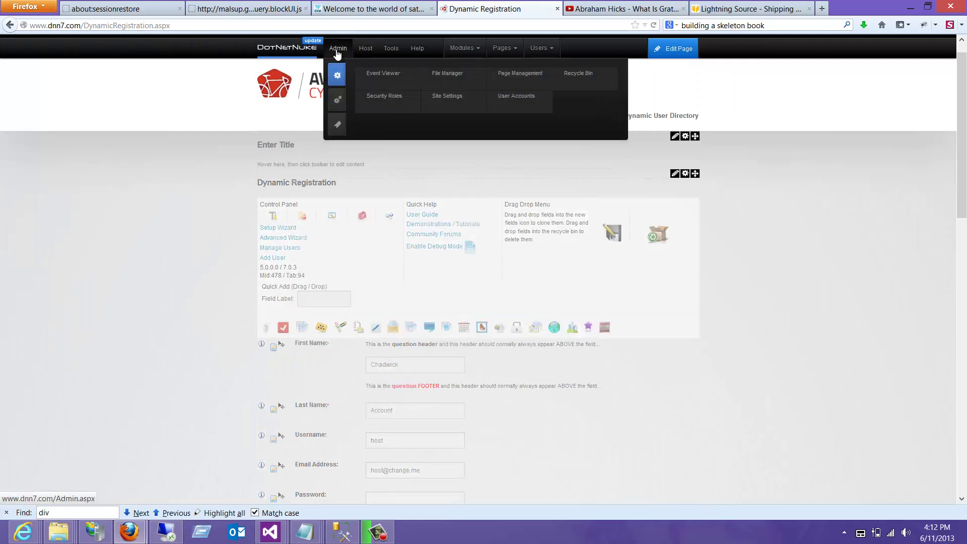
left_click(515, 98)
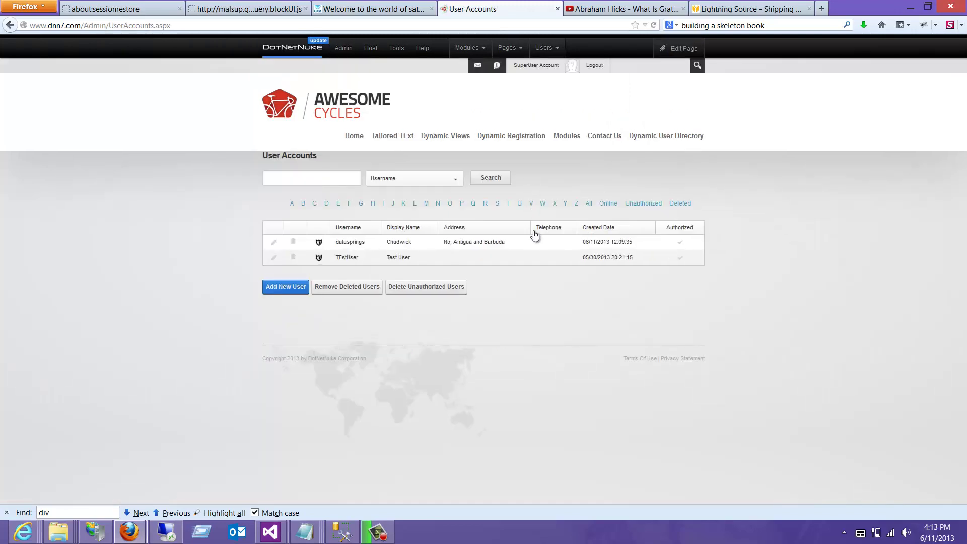
left_click(273, 242)
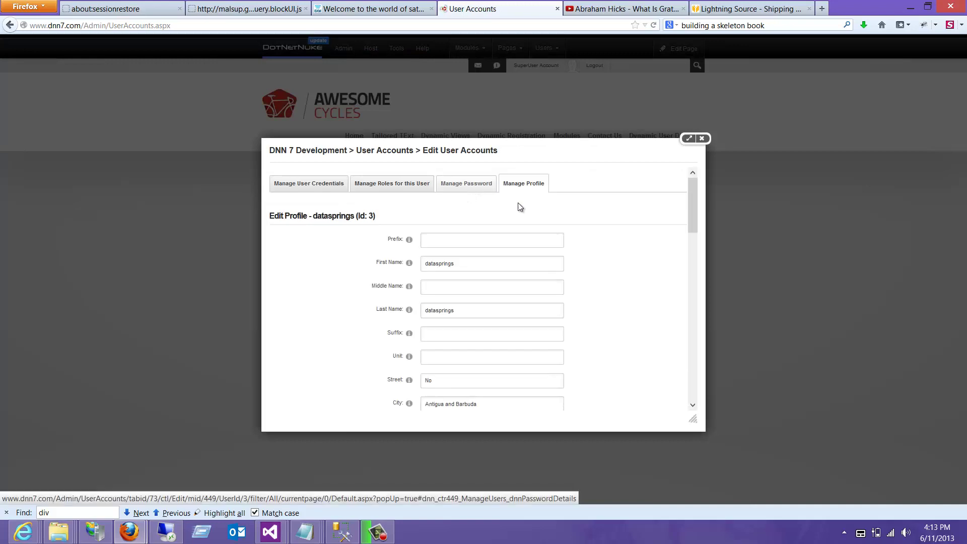
scroll(694, 285, "down", 10)
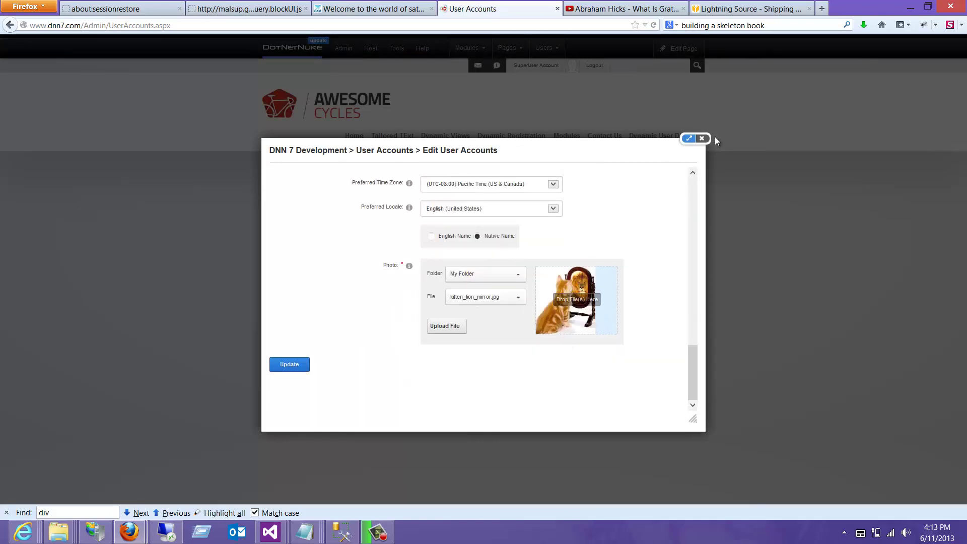
left_click(702, 139)
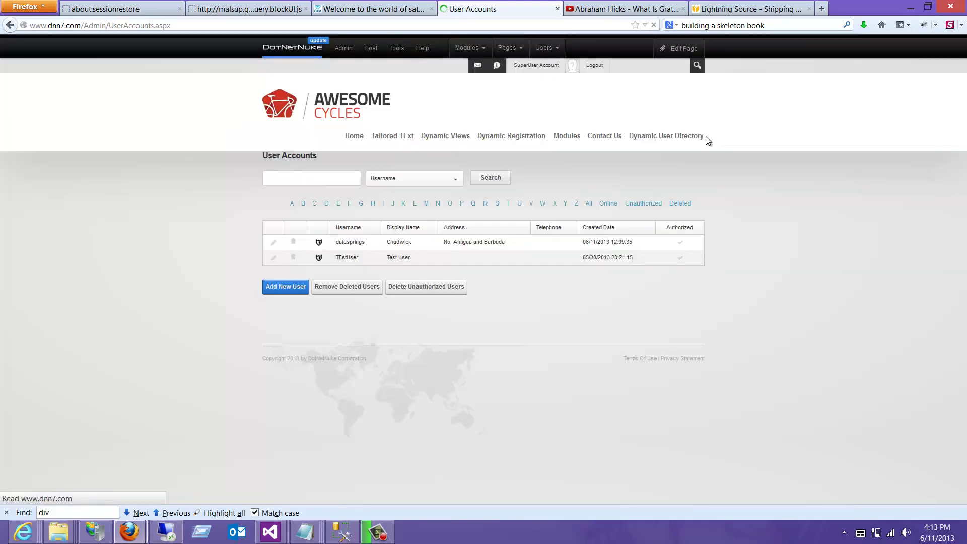
- Add the Dynamic User Directory module to its page and begin Setup Initial Settings
left_click(658, 140)
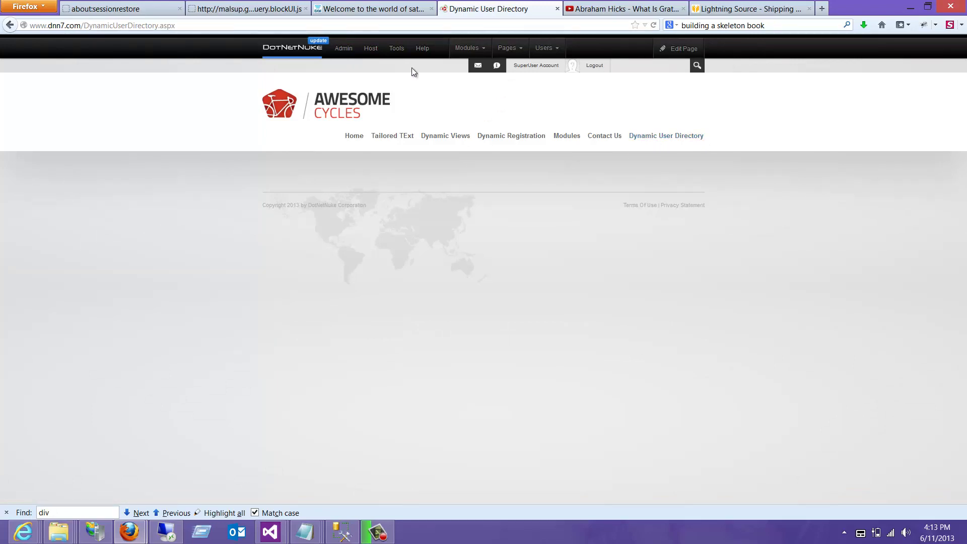
mouse_move(466, 48)
left_click(472, 73)
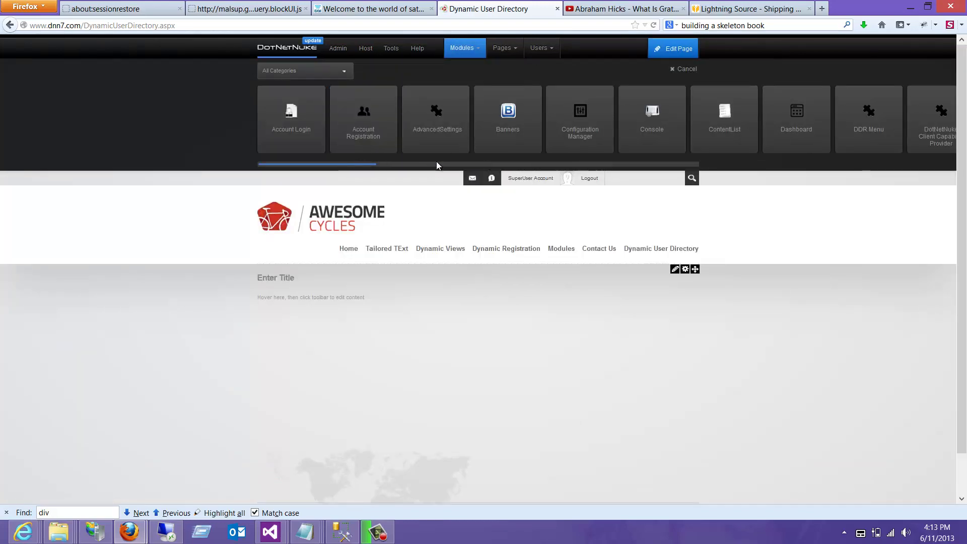
left_click(436, 164)
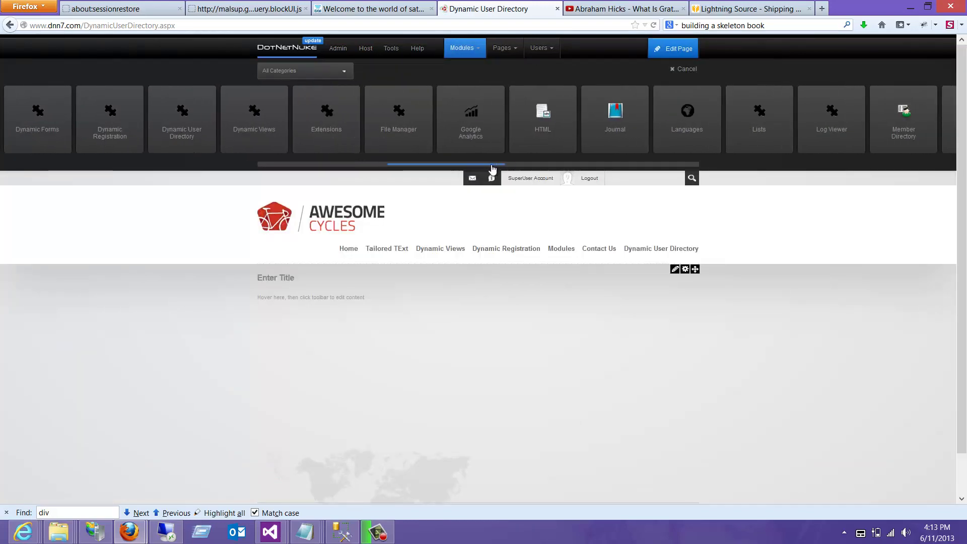
scroll(433, 139, "up", 5)
left_click_drag(433, 140, 458, 346)
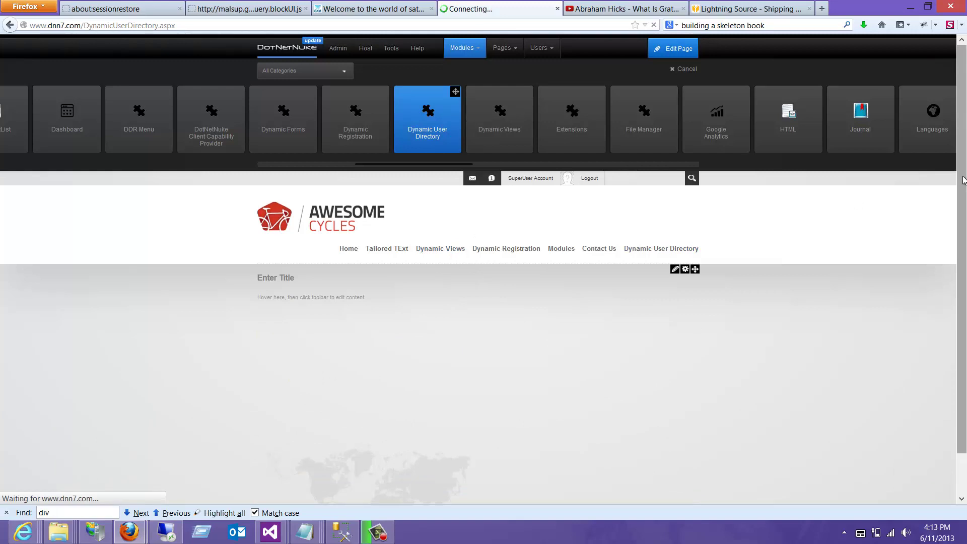
scroll(963, 180, "down", 2)
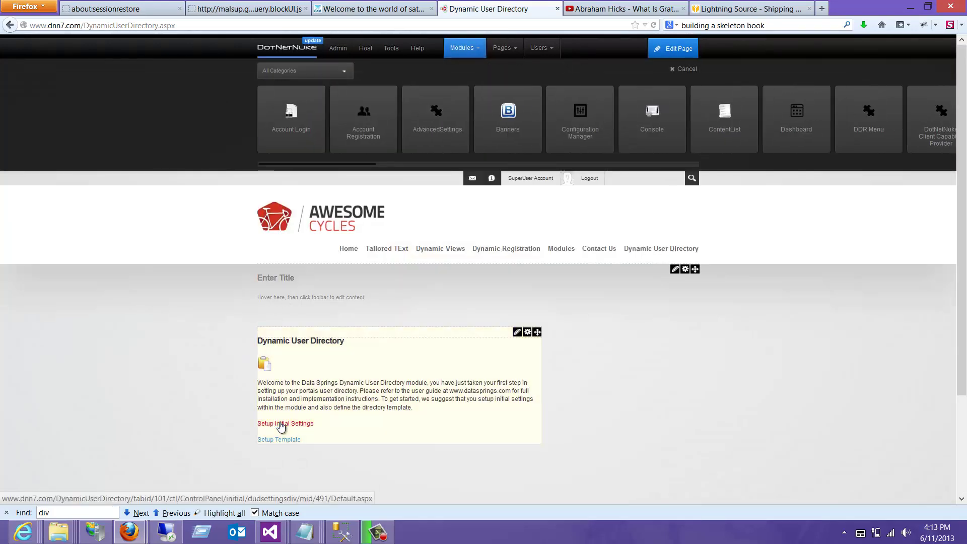
left_click(282, 424)
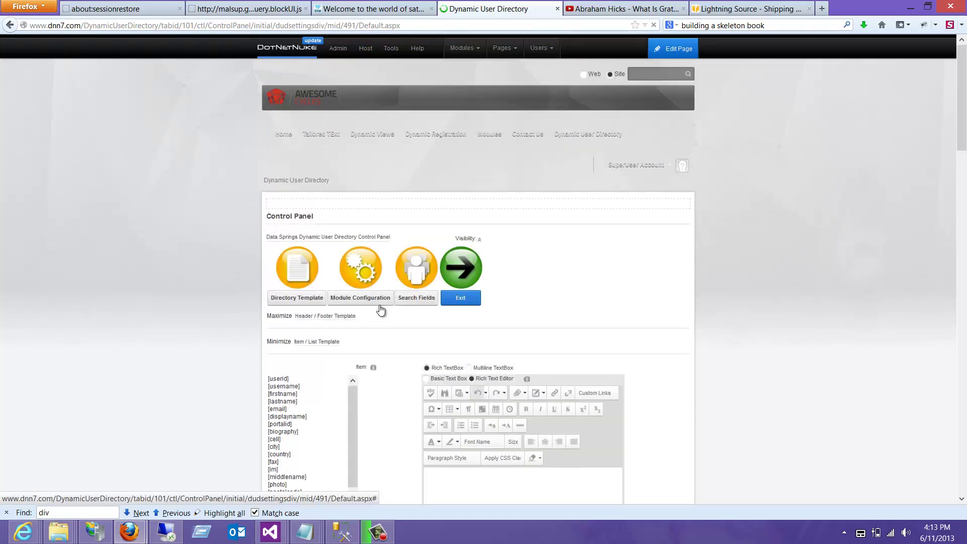
- Take user images from the Photo field at 115 height and 100 width
left_click(376, 302)
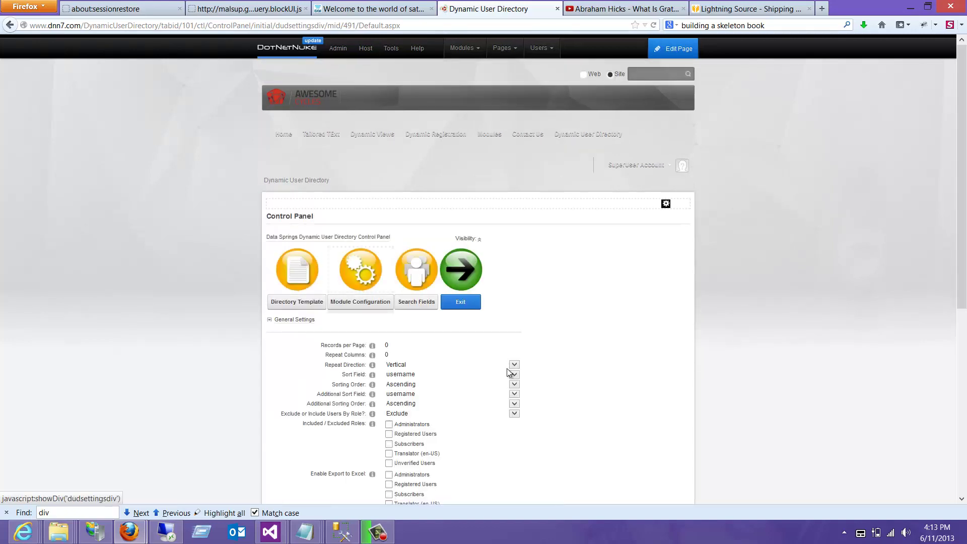
scroll(508, 375, "down", 10)
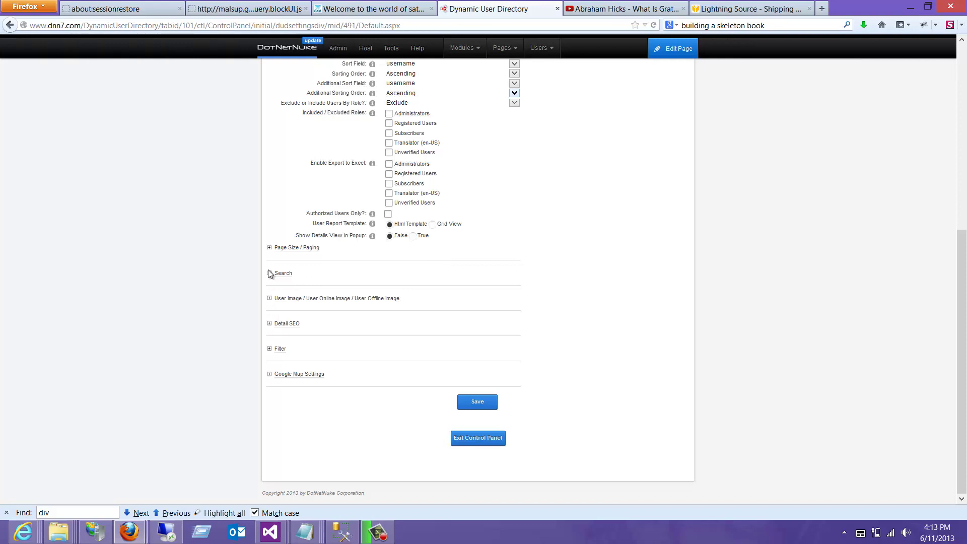
left_click(269, 298)
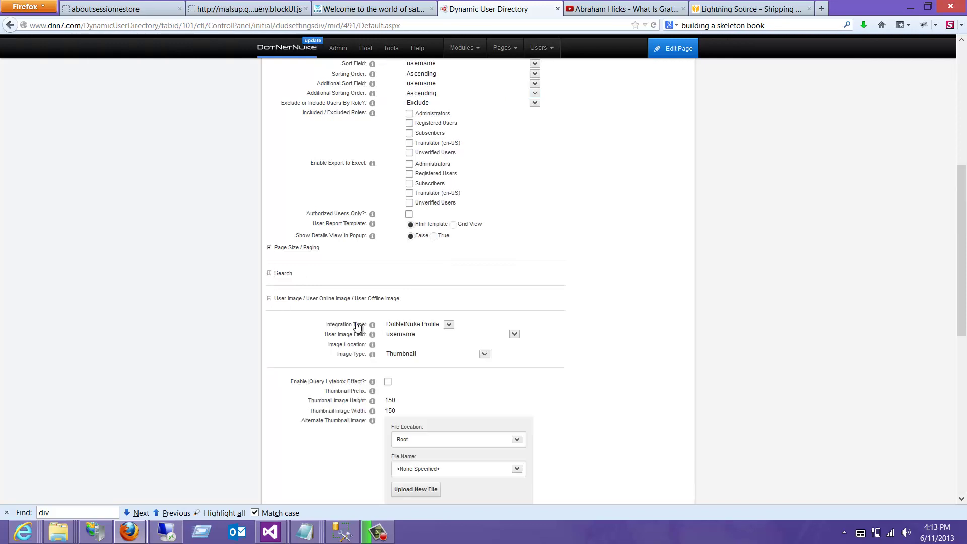
scroll(373, 330, "down", 1)
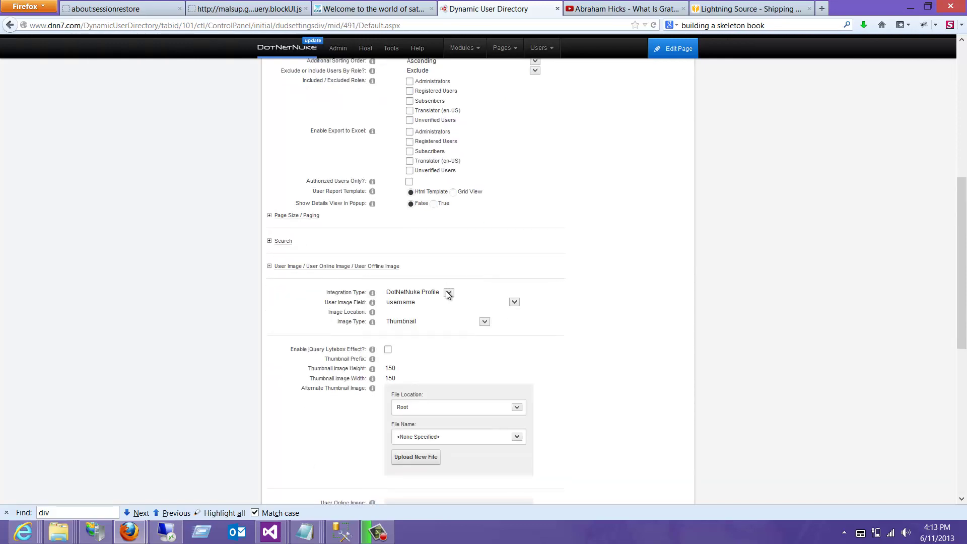
left_click(496, 304)
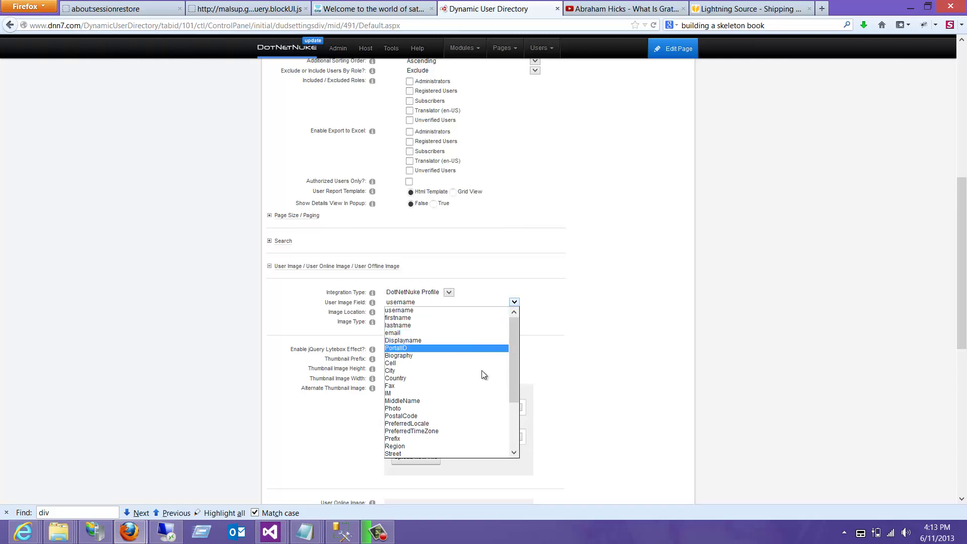
left_click(463, 409)
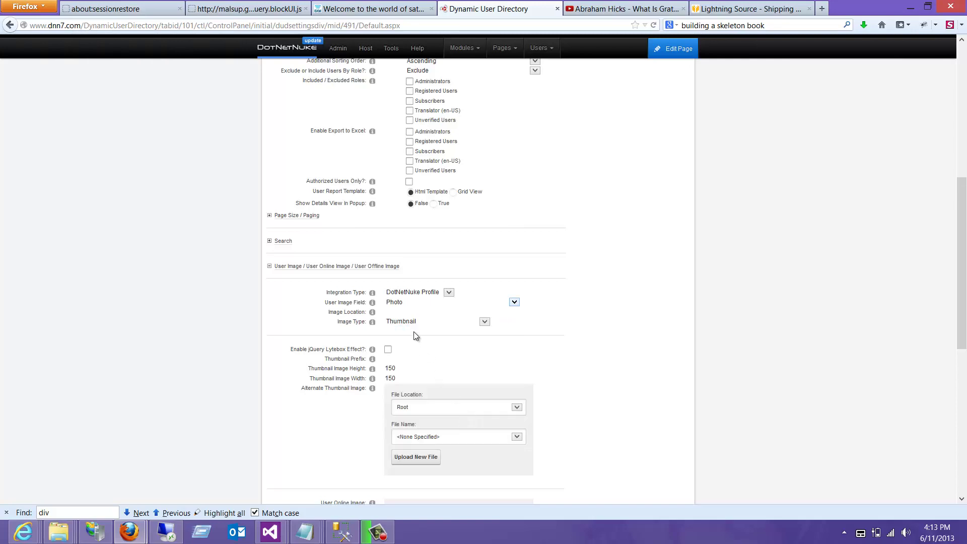
left_click_drag(402, 371, 365, 371)
scroll(362, 369, "up", 1)
type("100")
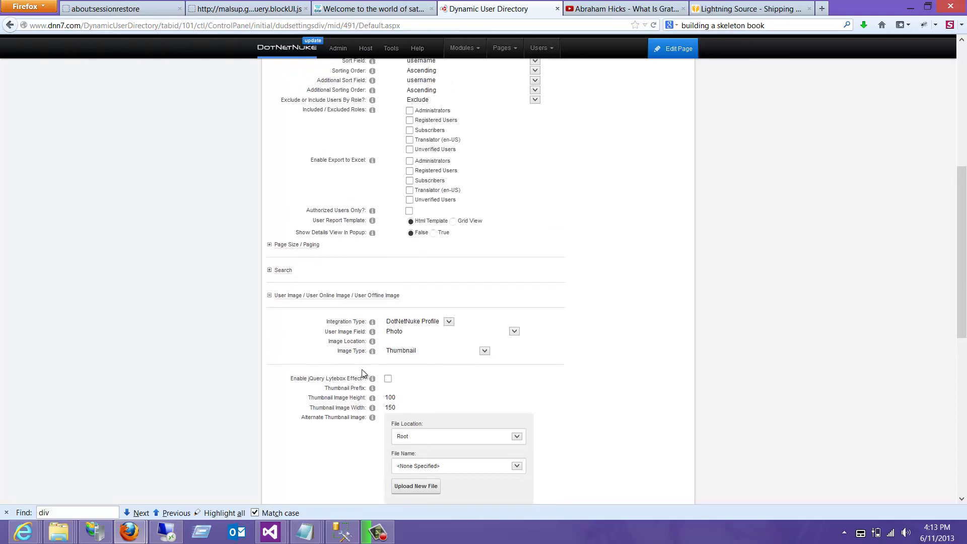
key("BackSpace")
type("15")
key("Tab")
type("100")
- Use Thumbnail w/ Full Image Hyperlink with Lytebox, location /portals/0/, and save
scroll(484, 393, "down", 1)
left_click(402, 312)
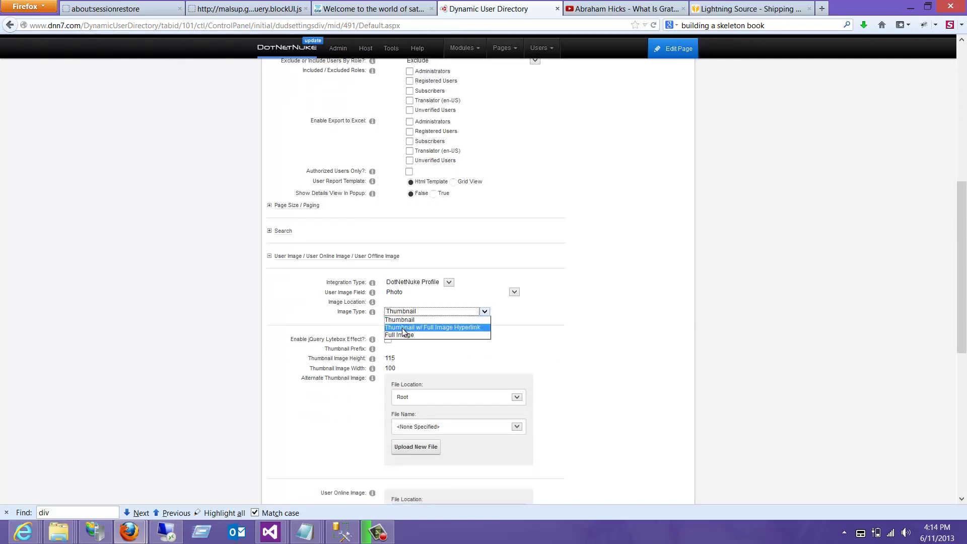
left_click(403, 329)
left_click(389, 341)
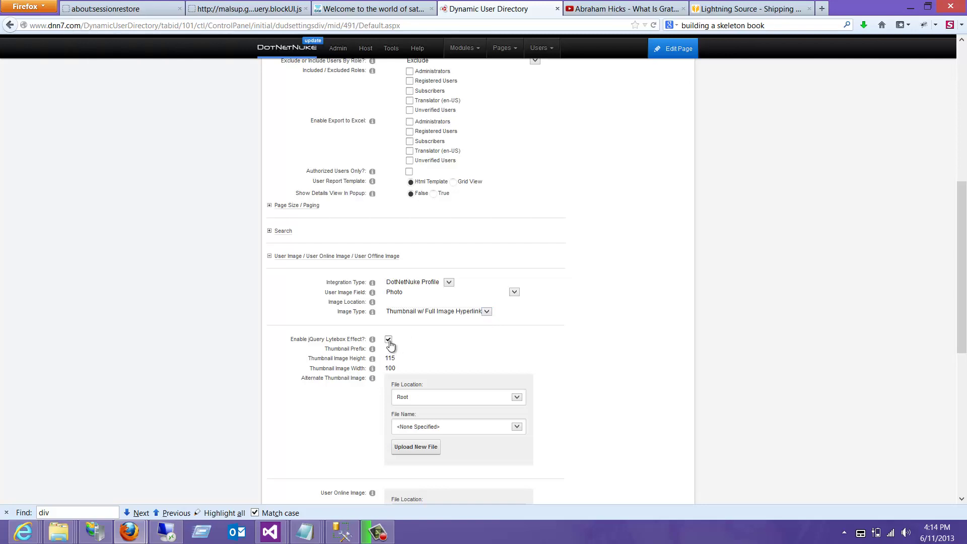
left_click(409, 302)
type("/por")
scroll(732, 445, "down", 3)
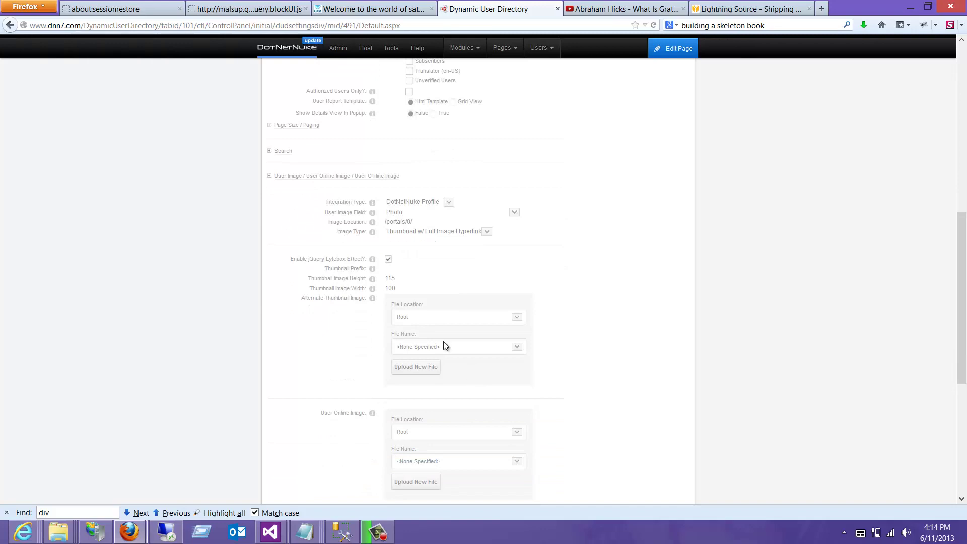
scroll(443, 341, "down", 3)
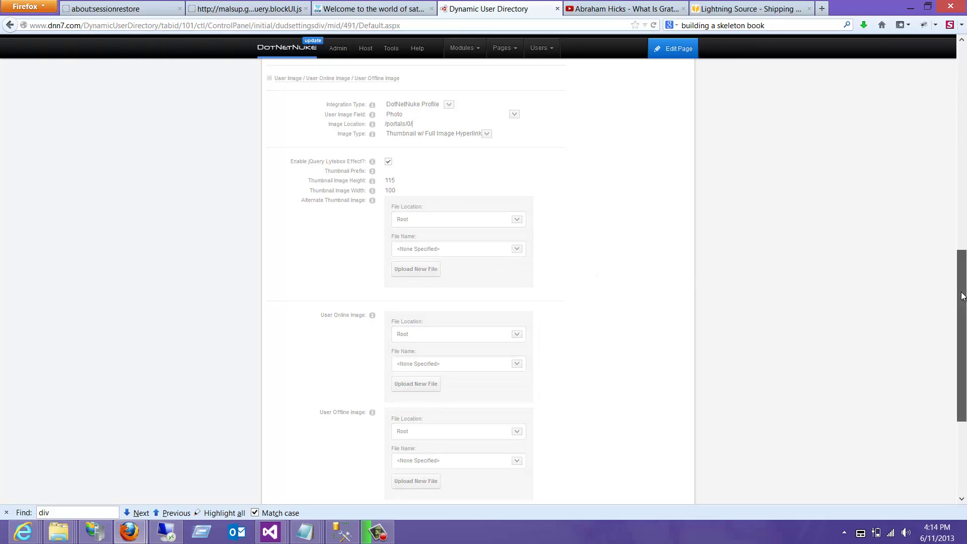
scroll(960, 418, "down", 5)
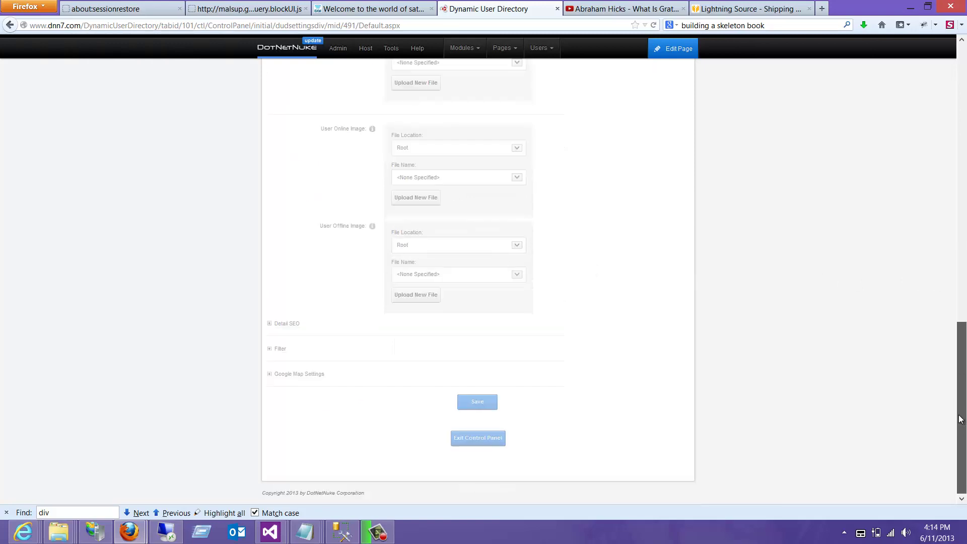
left_click(476, 402)
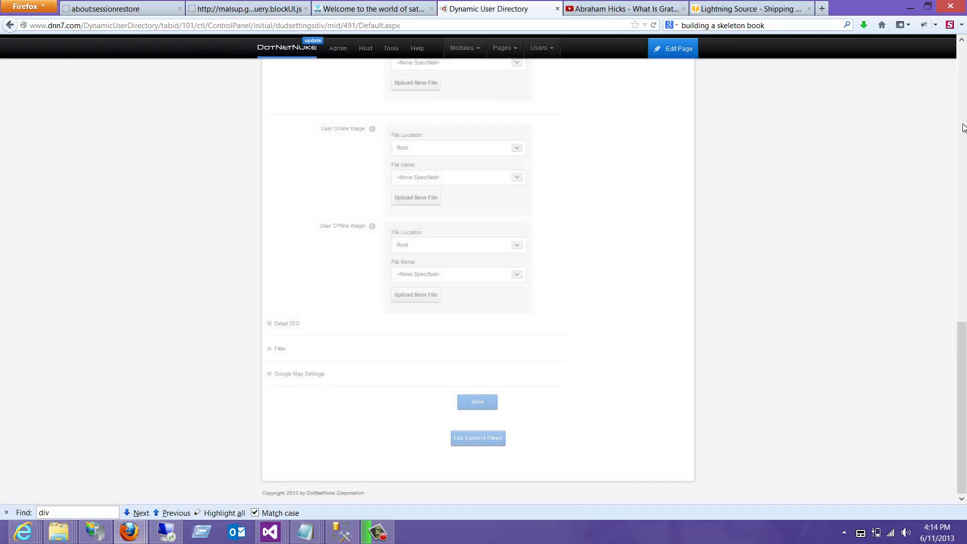
- Write 'First Name: [firstname]' and '[UserImage]' on separate lines in the item template
left_click(963, 127)
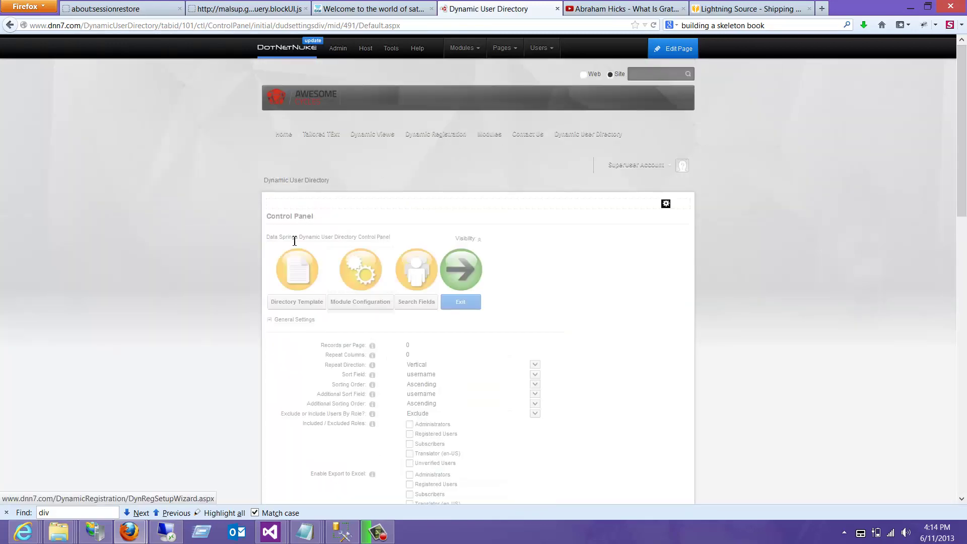
scroll(448, 388, "down", 3)
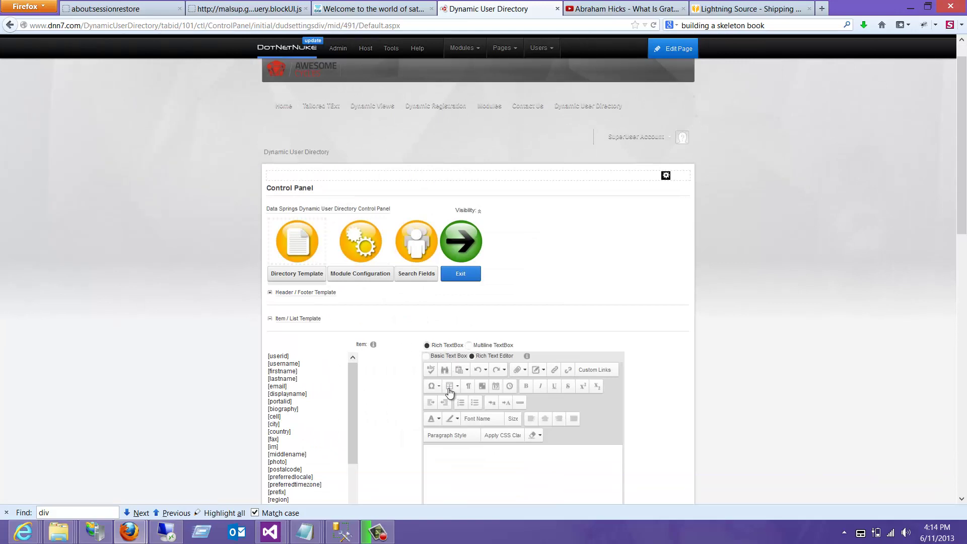
left_click(450, 416)
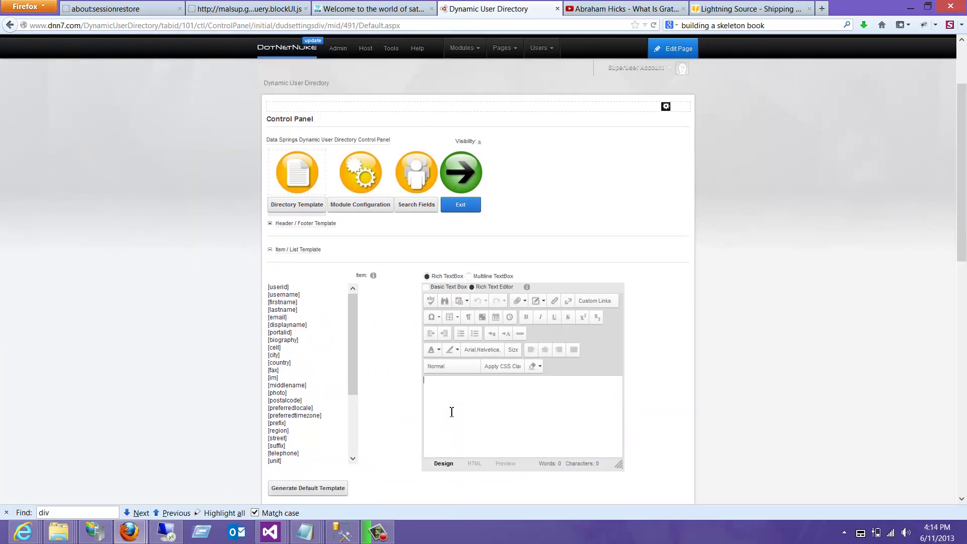
type("First Nan")
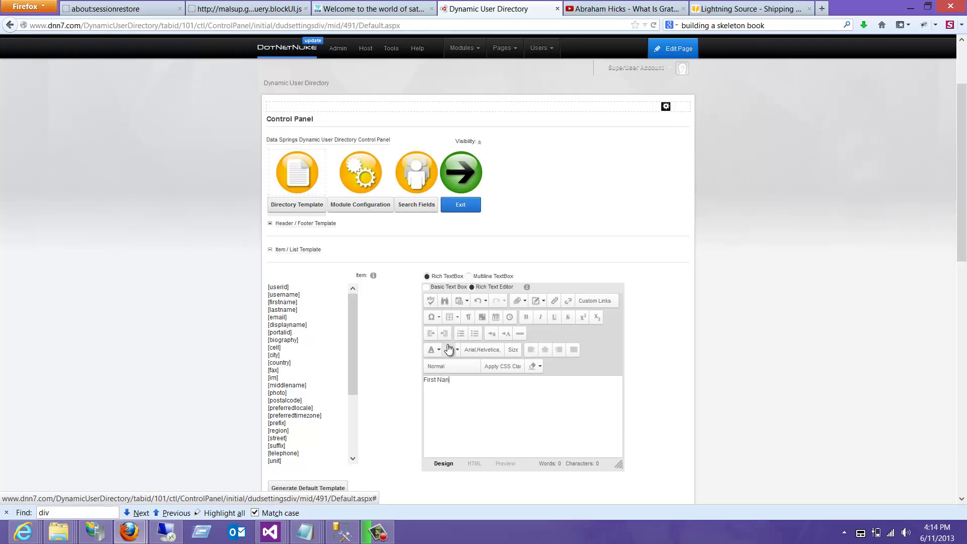
type("e: [Chad")
key("BackSpace")
key("BackSpace")
key("BackSpace")
key("BackSpace")
type("firstname]")
key("Return")
scroll(452, 357, "down", 2)
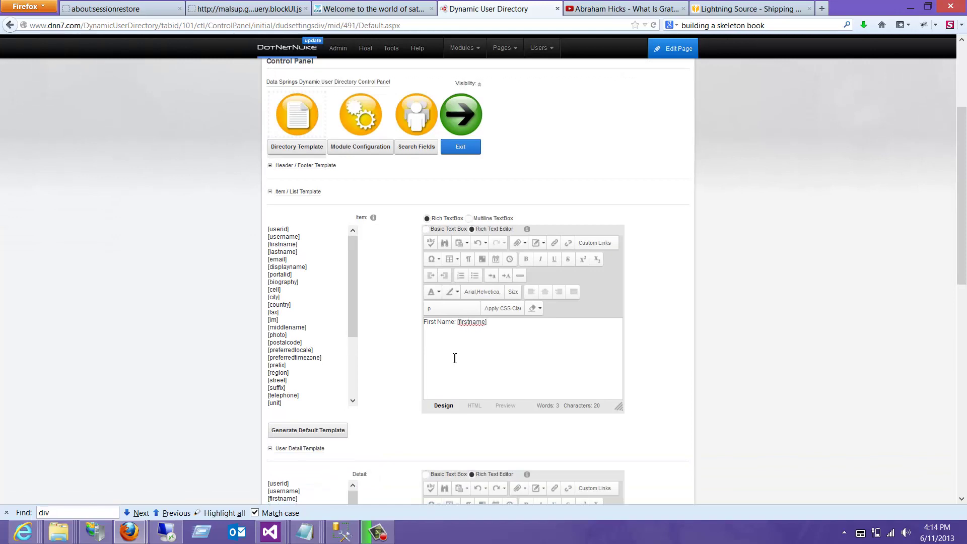
type("[UserImage]")
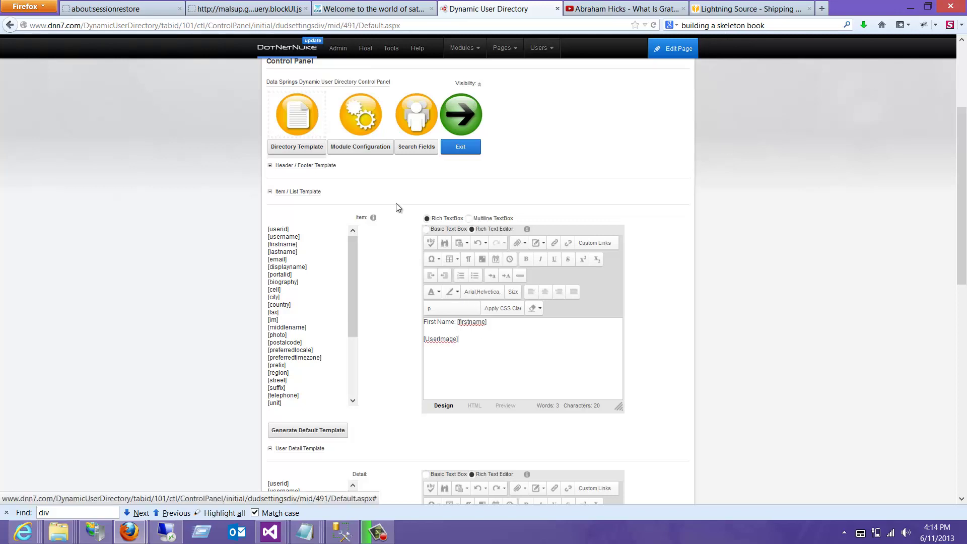
- Add a horizontal rule below the user image and update the template
left_click(503, 218)
scroll(802, 409, "down", 3)
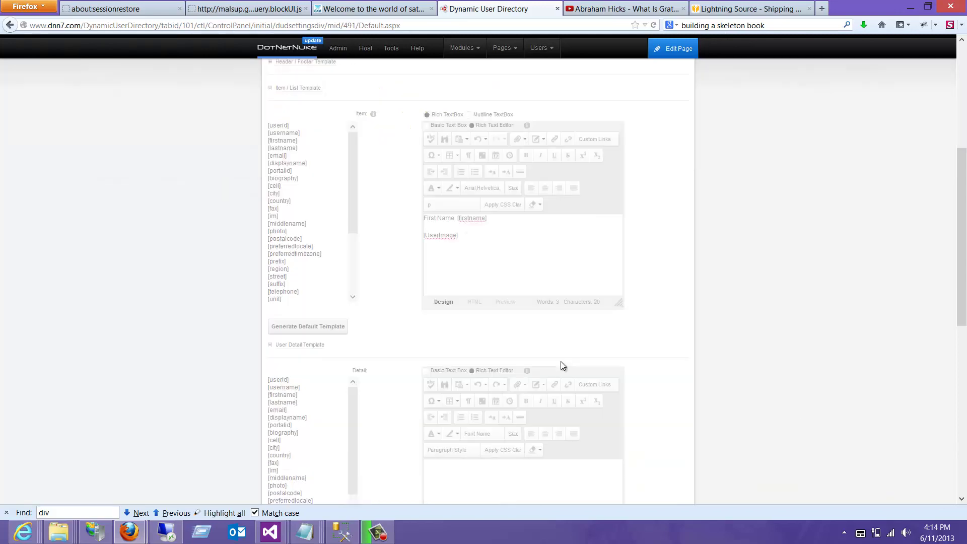
scroll(544, 327, "down", 2)
left_click(519, 127)
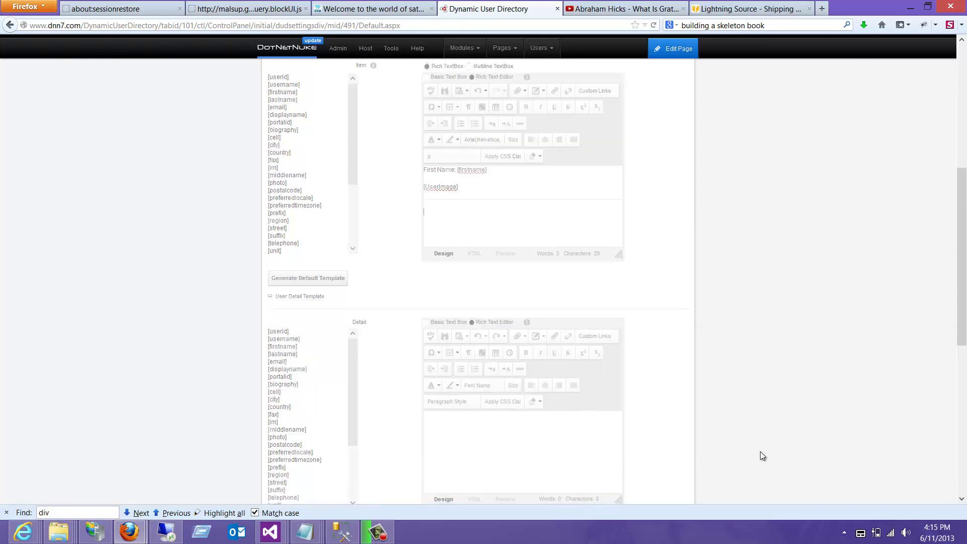
scroll(760, 451, "down", 4)
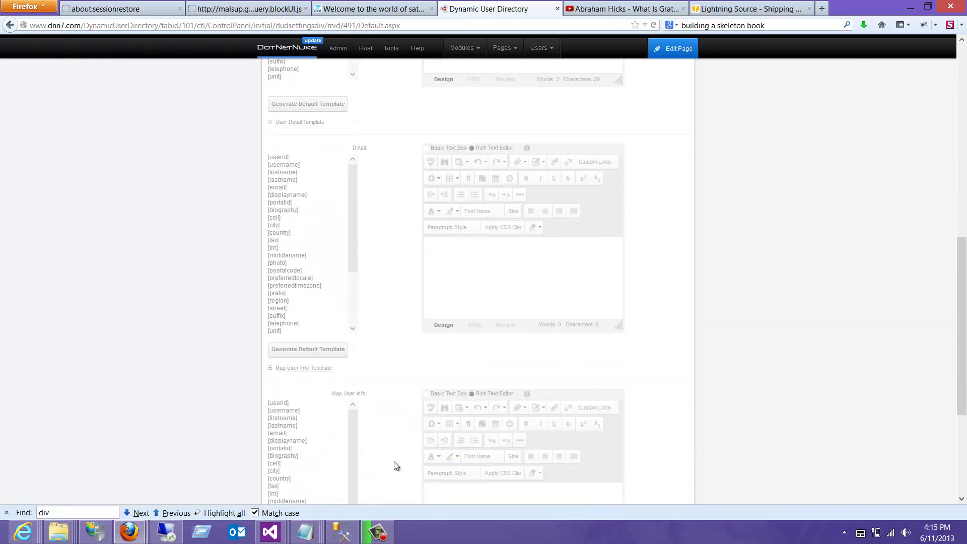
scroll(394, 461, "down", 4)
left_click(456, 408)
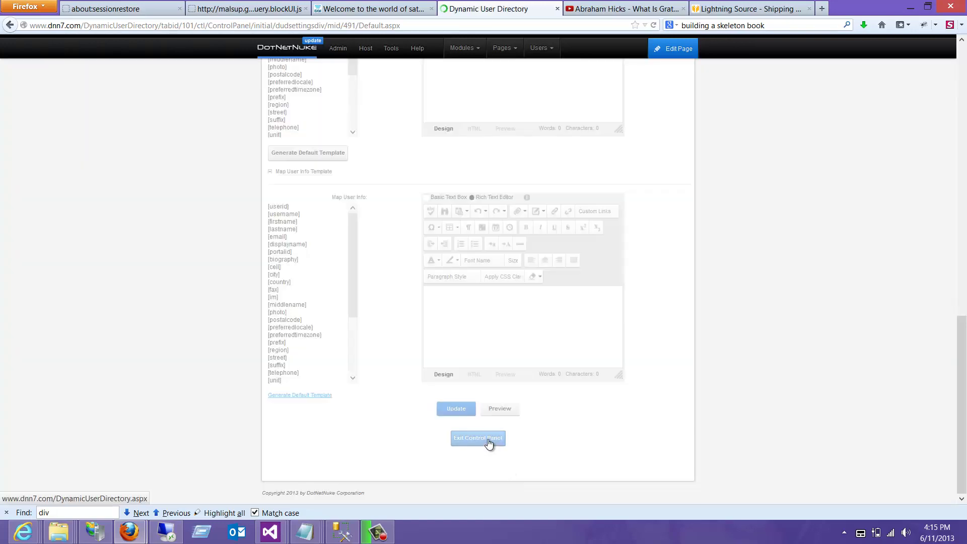
- Exit the control panel, then view and close the kitten photo's Lytebox popup
left_click(488, 443)
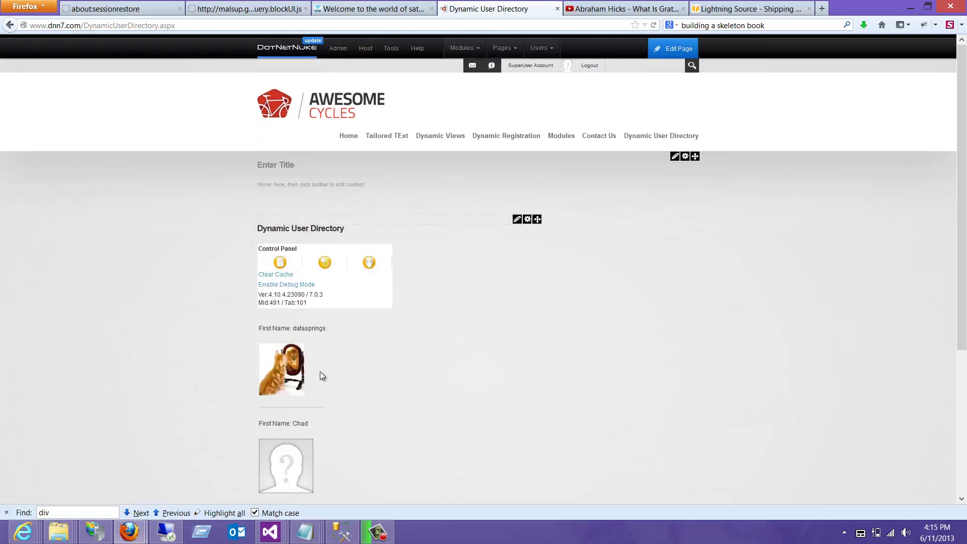
left_click(278, 377)
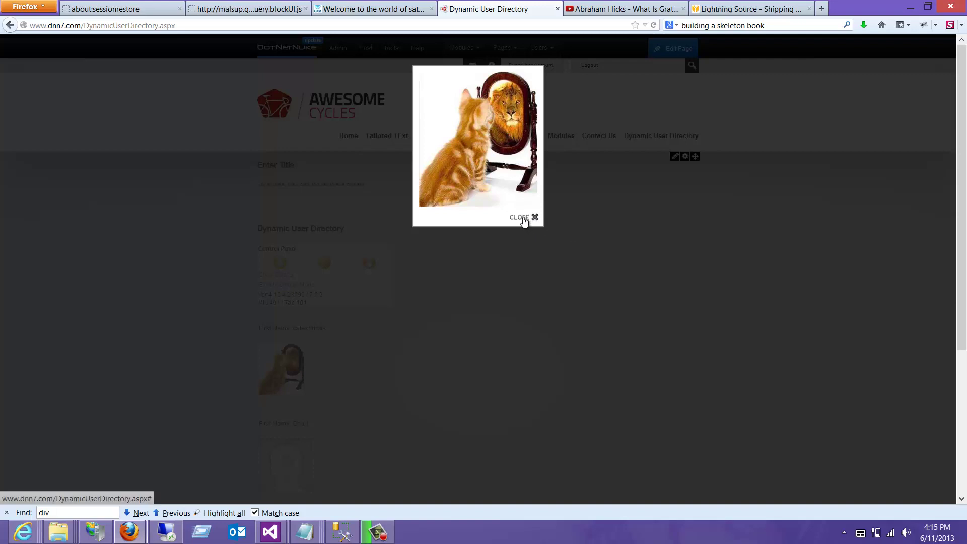
left_click(523, 220)
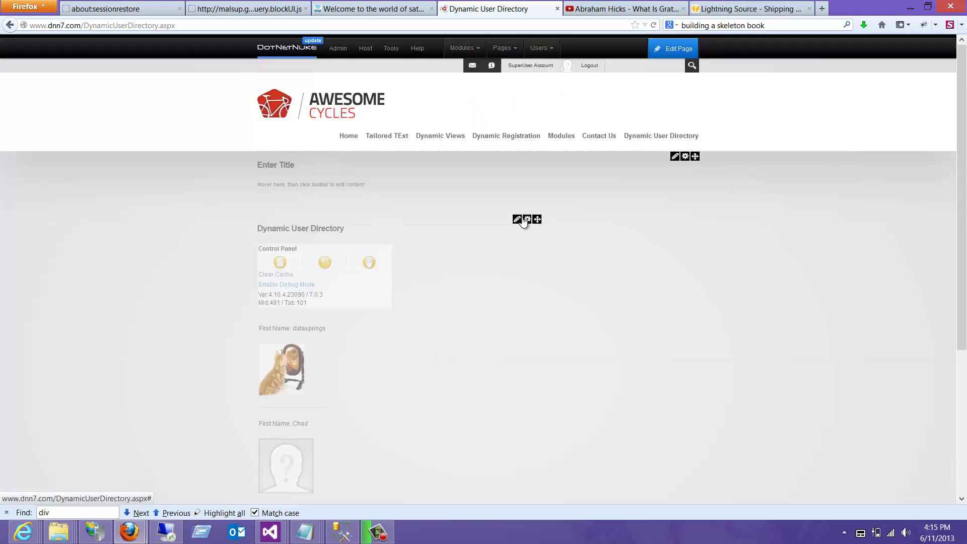